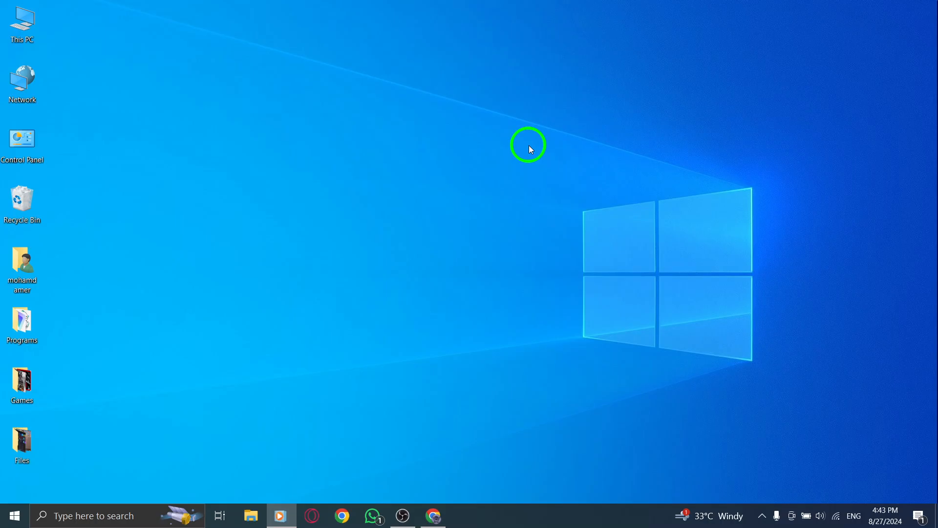
# Bring the WhatsApp Web browser window to the front from the Windows desktop
pyautogui.click(529, 148)
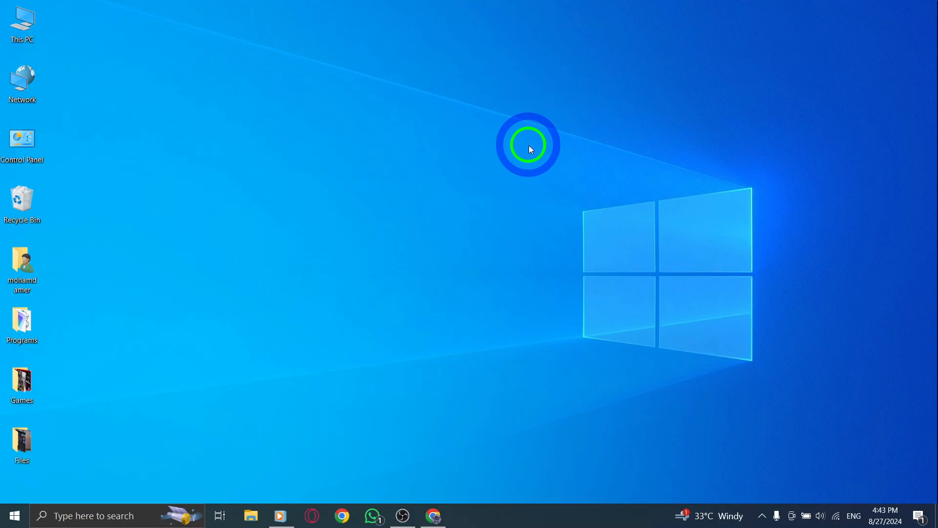
# Go to WhatsApp Web's Settings list showing Privacy, Chats, Notifications and Help
pyautogui.click(441, 503)
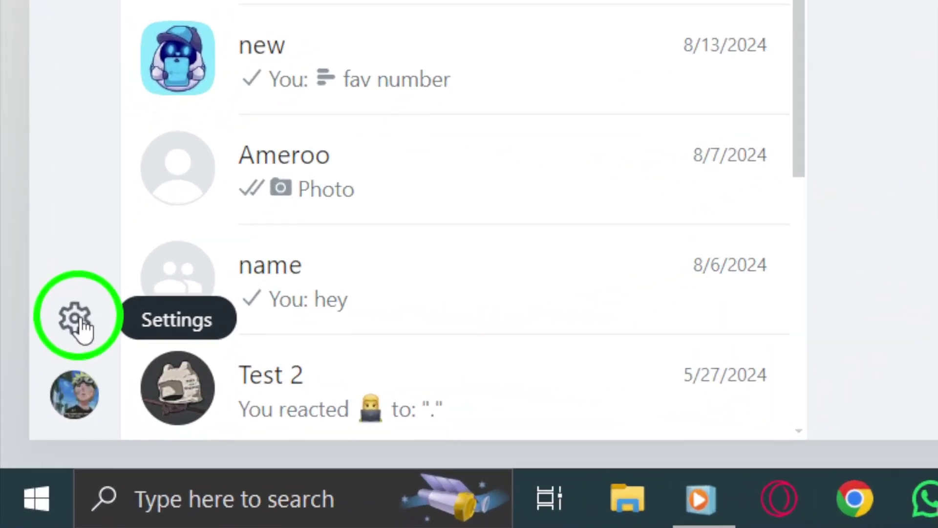
pyautogui.click(30, 445)
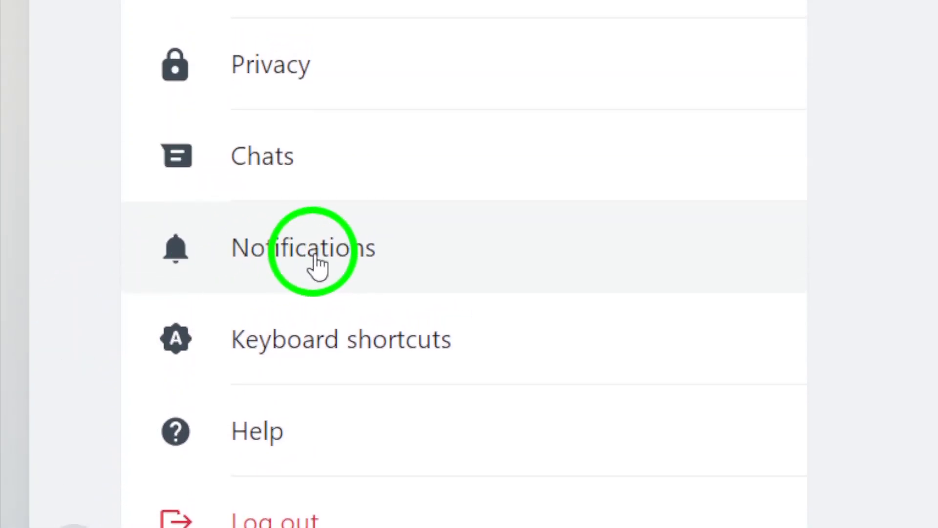
# In Notifications settings, toggle Message notifications off and back on, ending enabled
pyautogui.click(317, 265)
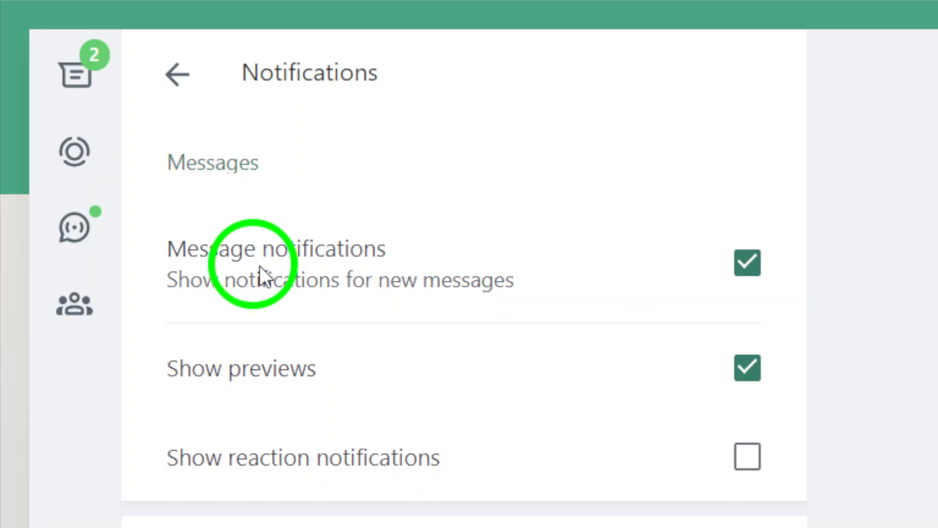
pyautogui.click(575, 265)
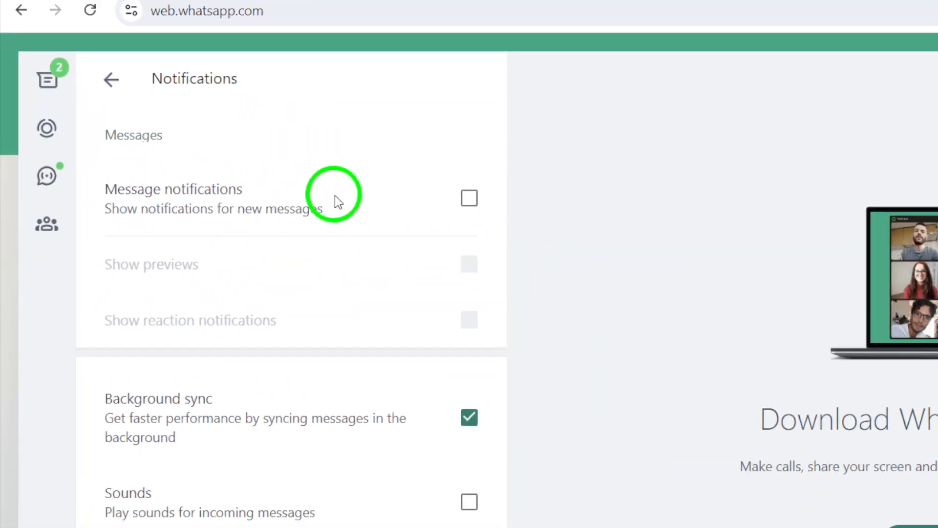
pyautogui.click(299, 156)
pyautogui.click(298, 154)
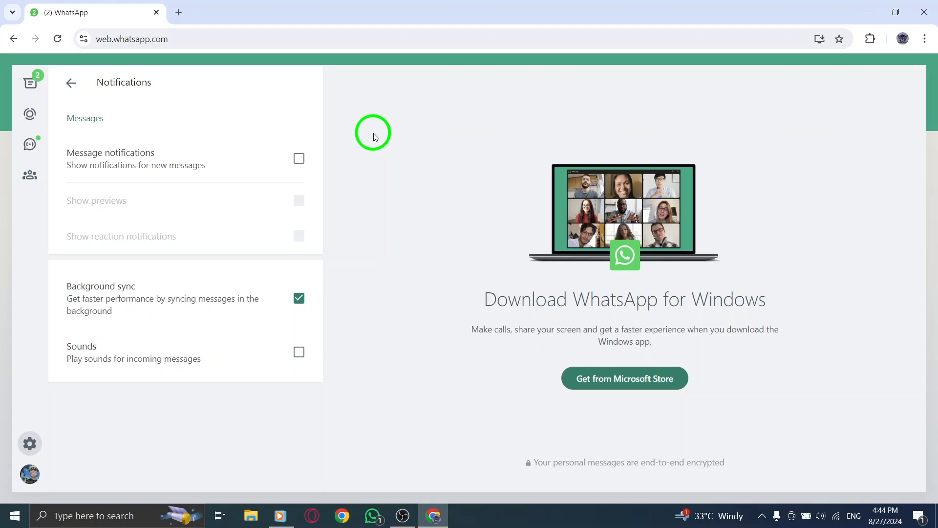
pyautogui.click(299, 159)
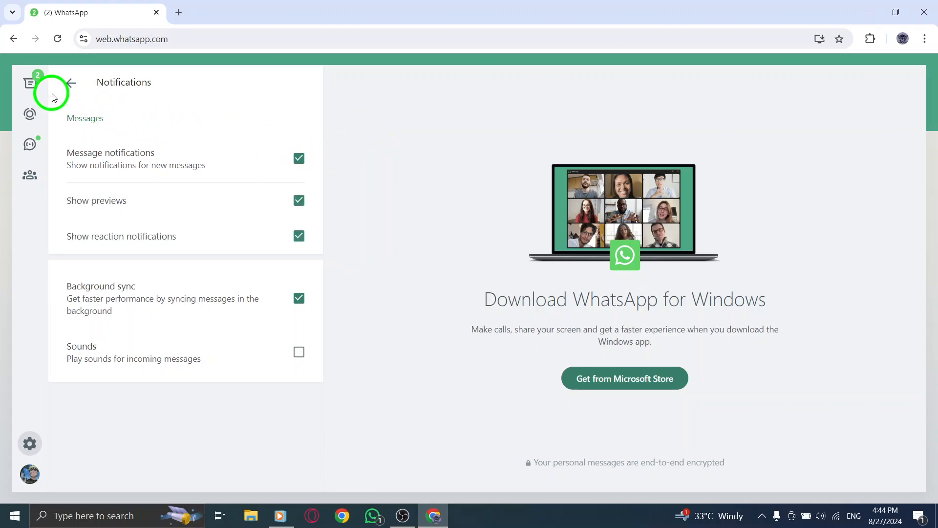
# Return to the Chats list and minimize the browser to the desktop
pyautogui.click(37, 86)
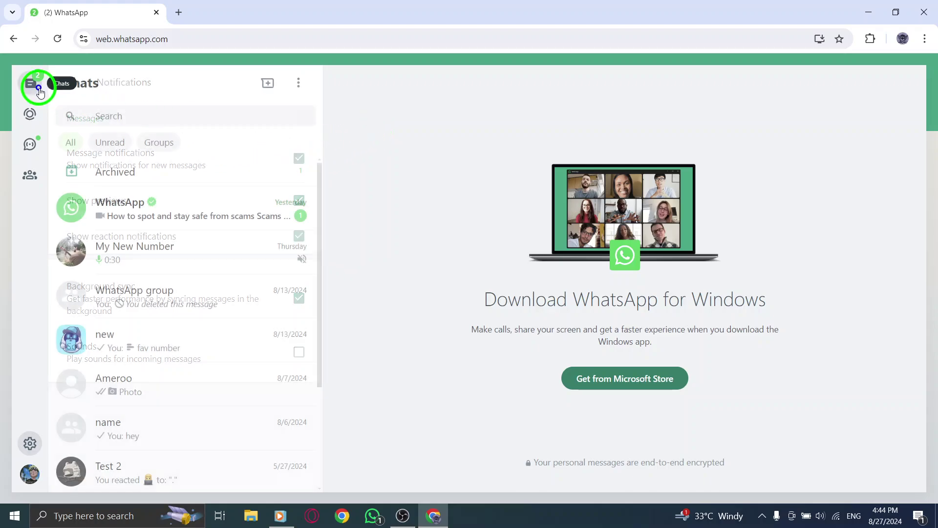
pyautogui.click(868, 13)
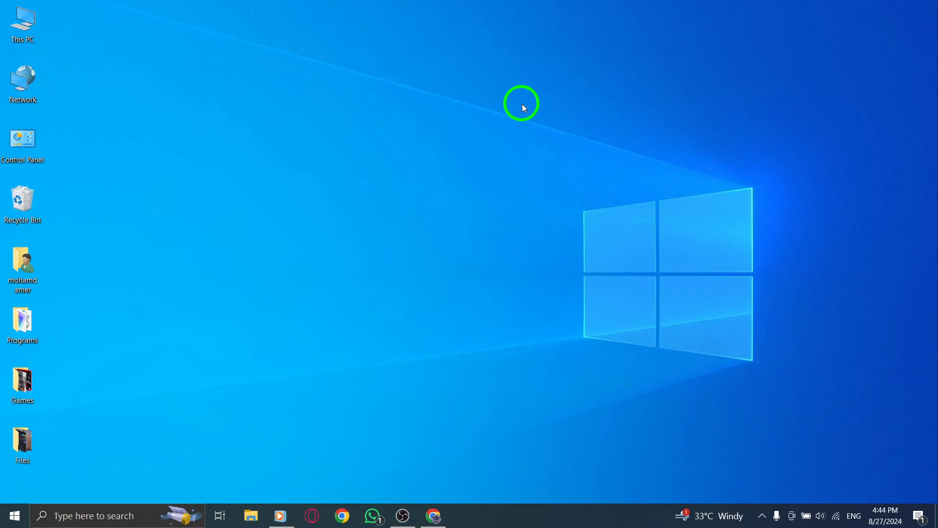